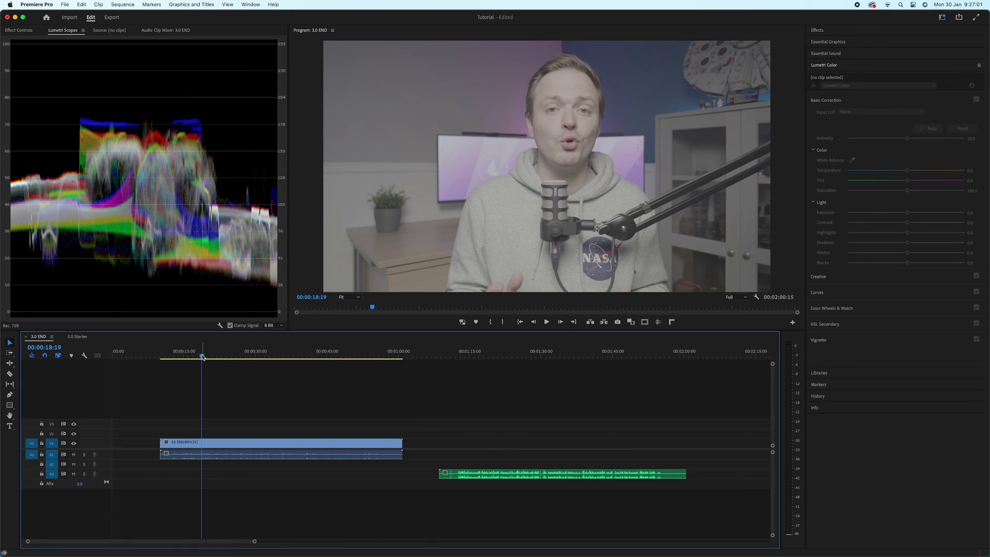
- Play through the camera clip and the separately recorded audio clip to compare them
drag(203, 357, 216, 357)
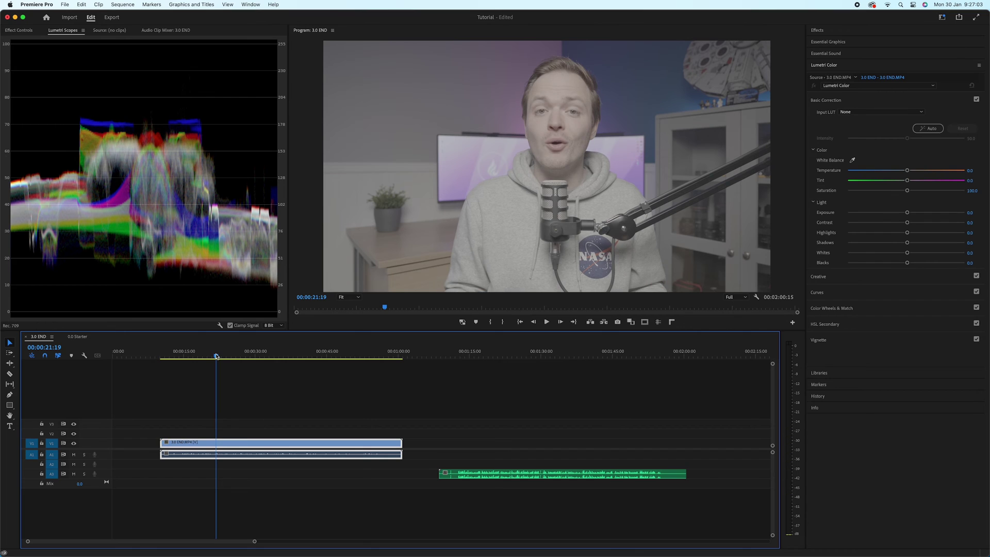
key(space)
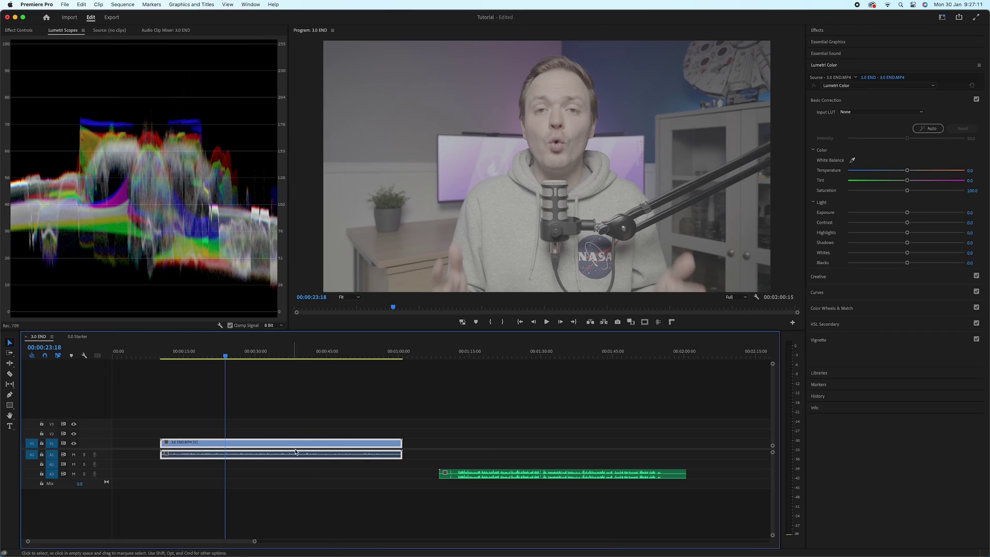
click(493, 352)
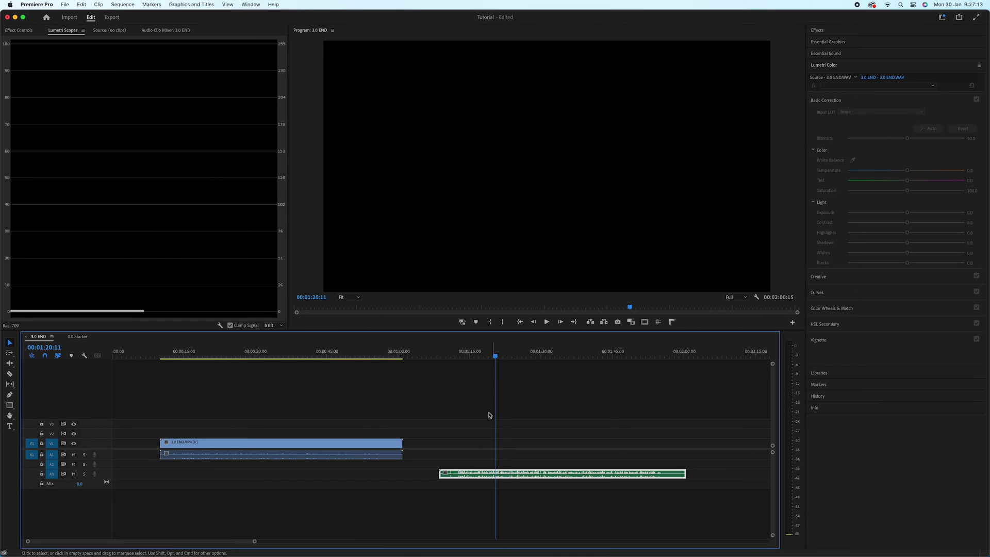
key(space)
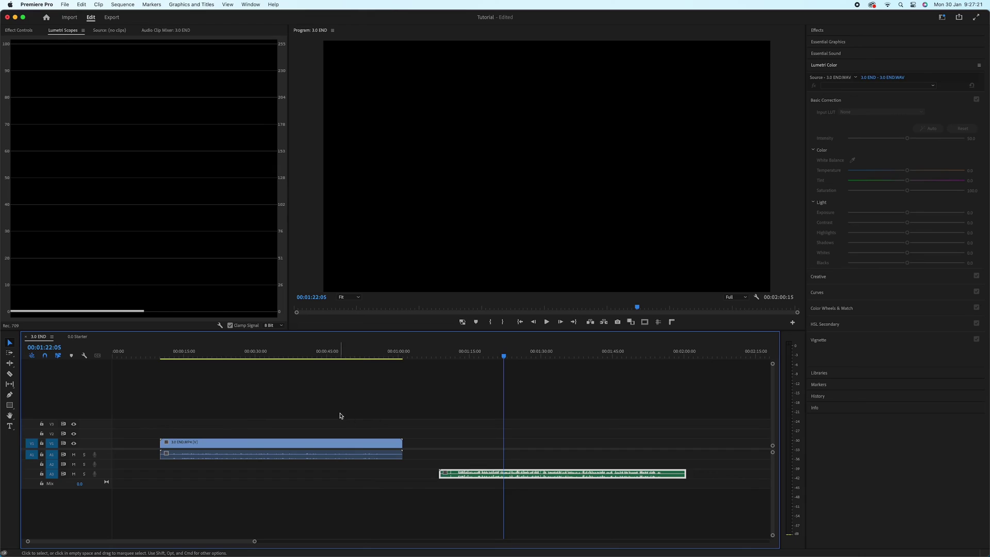
- Synchronize both selected clips by audio using Track Channel 1
drag(340, 415, 475, 482)
right_click(477, 476)
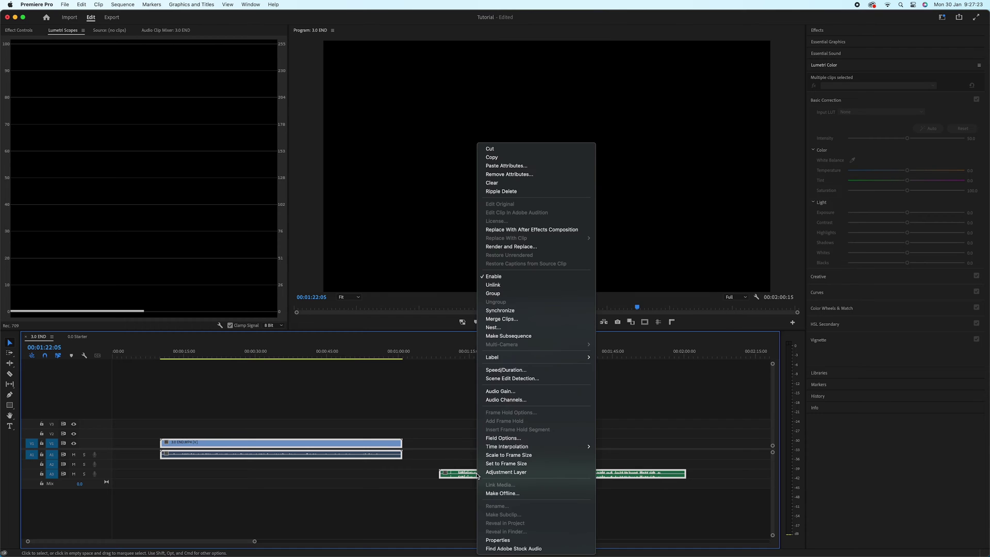
click(498, 311)
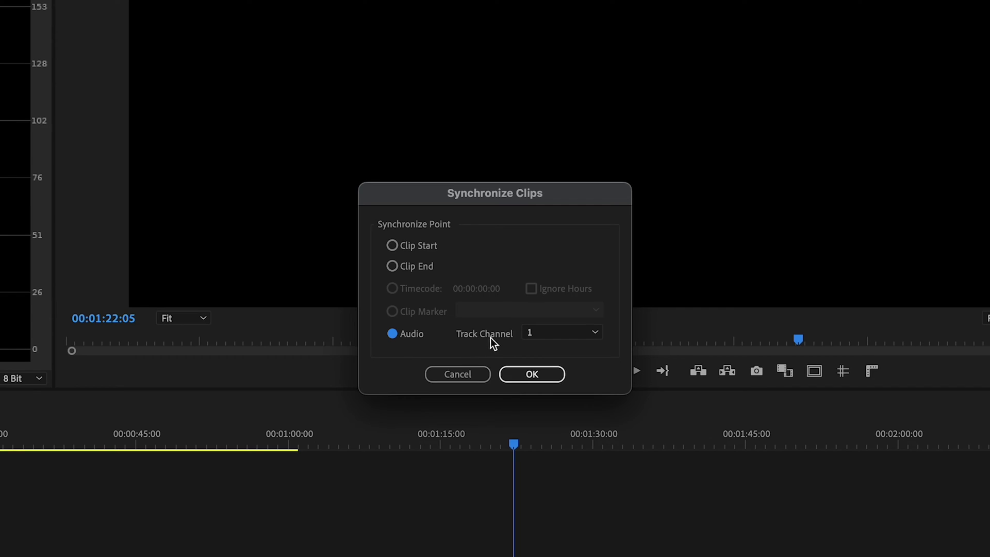
click(594, 333)
click(571, 348)
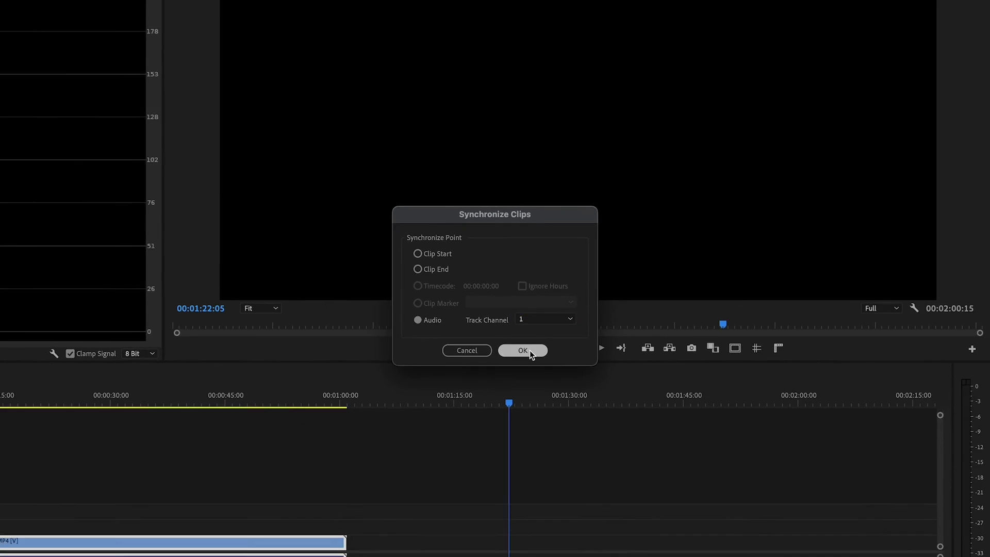
click(530, 350)
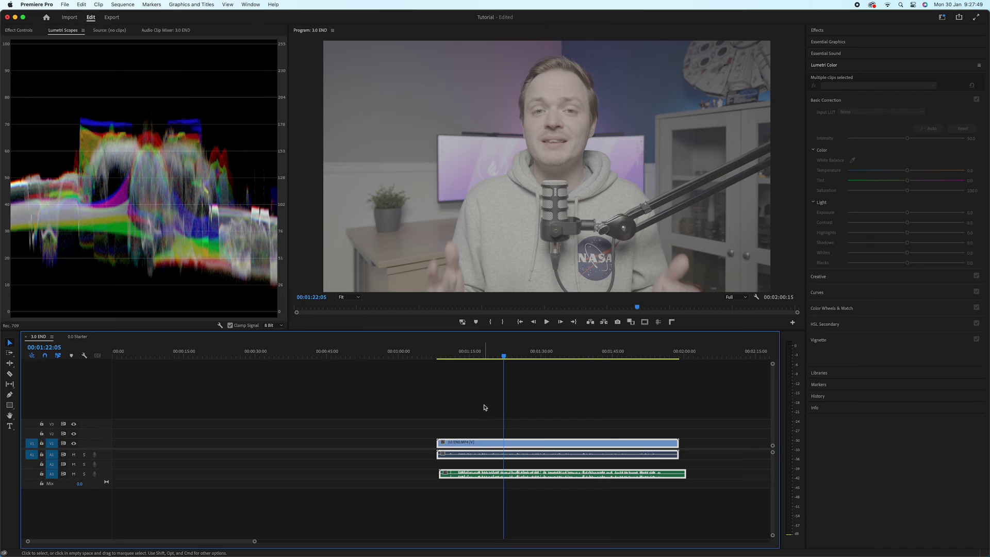
- Unlink the camera clip, delete its own A1 audio, and move the external audio up to A1
right_click(488, 444)
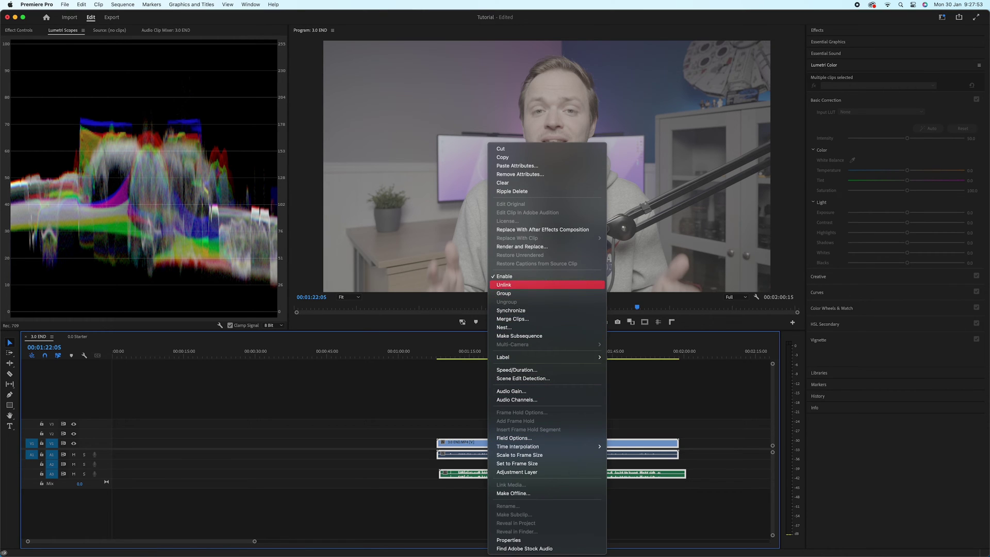
click(516, 285)
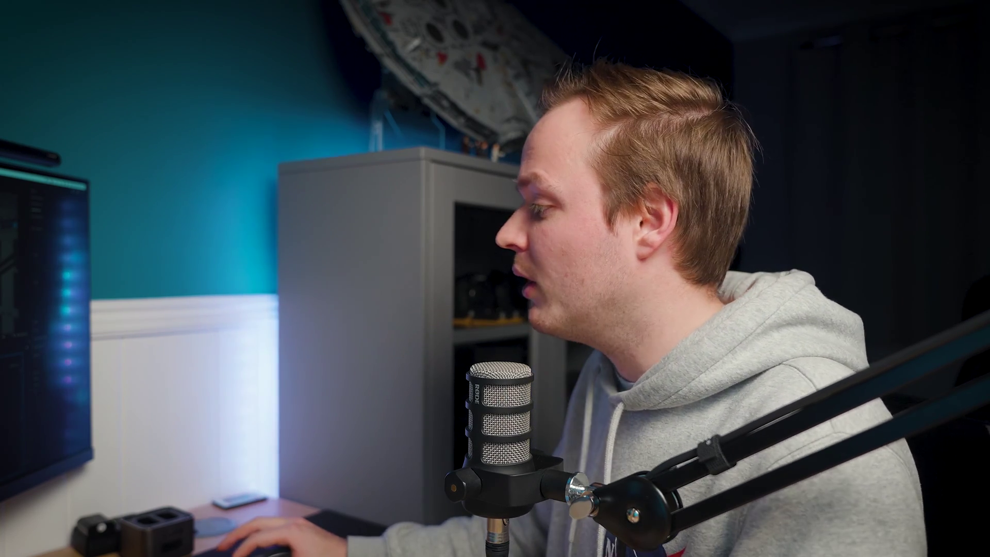
click(491, 455)
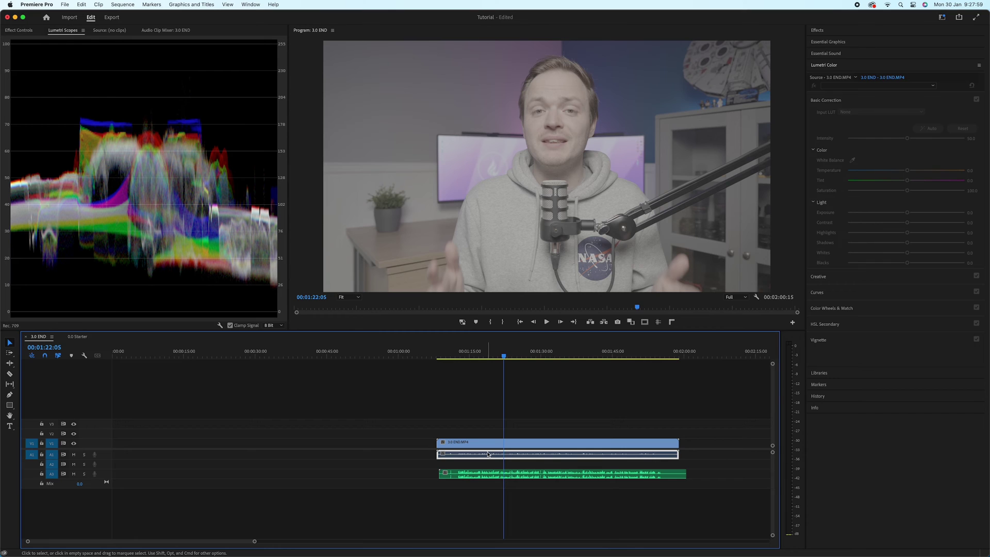
key(Delete)
mouse_move(537, 475)
mouse_down()
mouse_move(531, 441)
mouse_move(543, 468)
mouse_up()
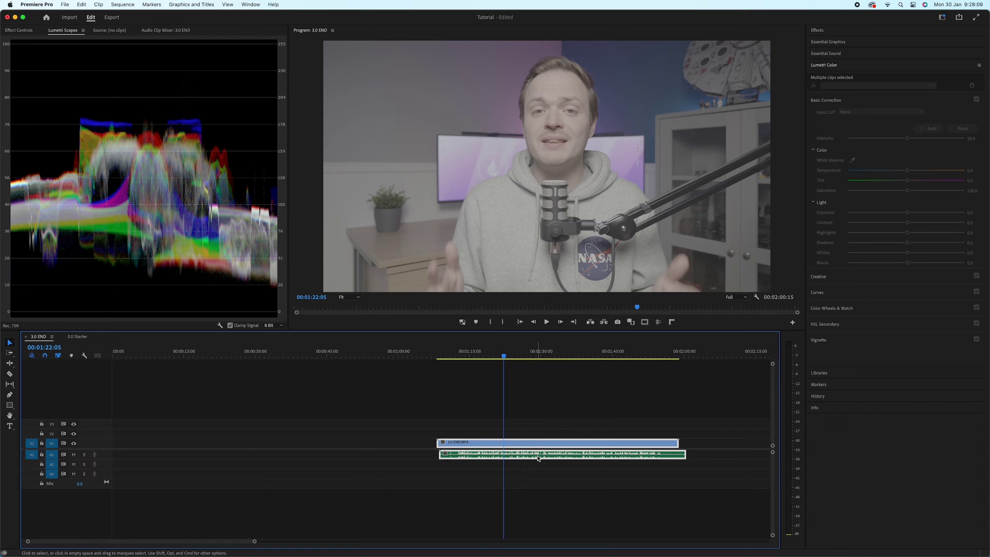
- Link the camera video with the external audio on A1 and play the sequence back
right_click(538, 457)
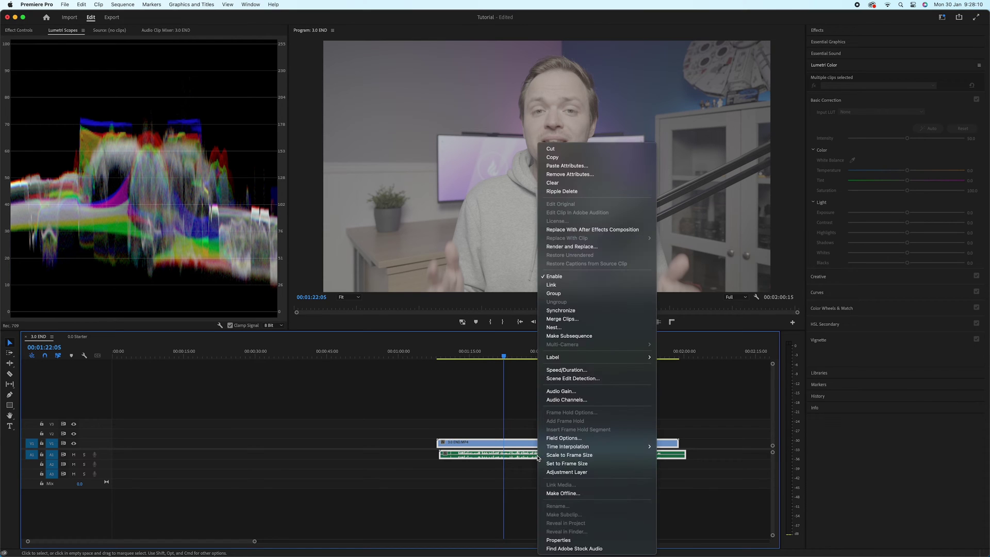
click(545, 287)
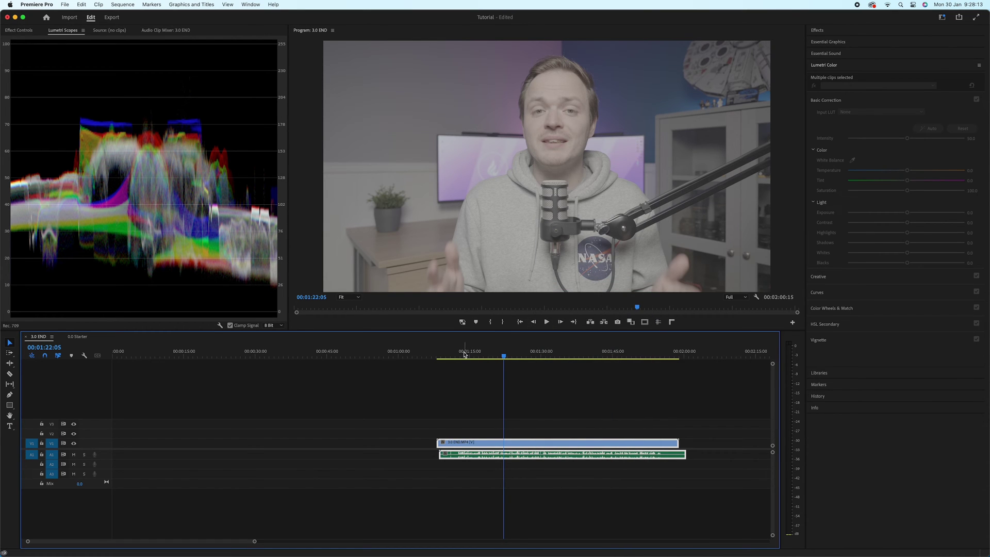
click(547, 322)
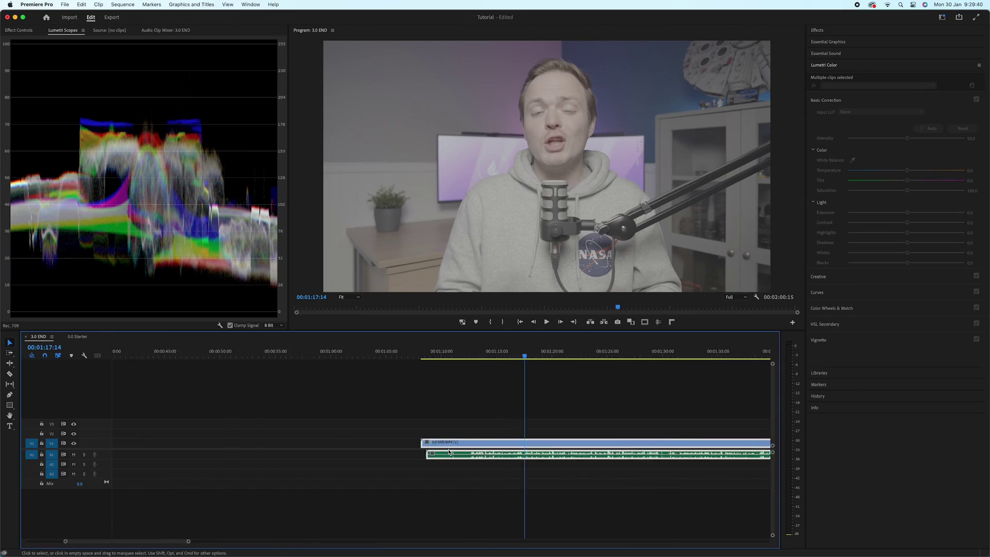
- Zoom into the timeline around 00:01:10:20 and shift the linked clips earlier
alt+scroll(449, 452, up, 5)
click(444, 353)
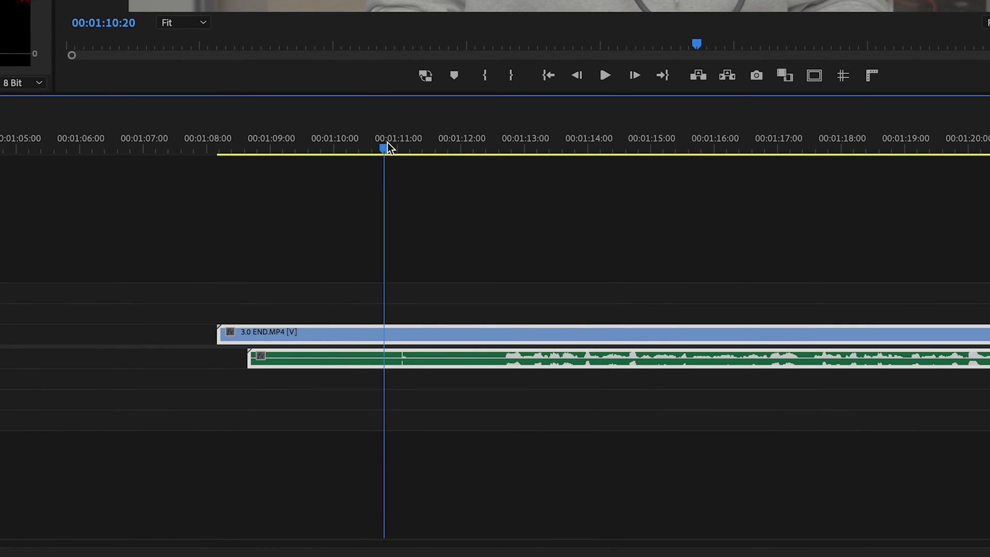
mouse_move(388, 143)
mouse_down()
mouse_move(401, 142)
mouse_move(391, 143)
mouse_up()
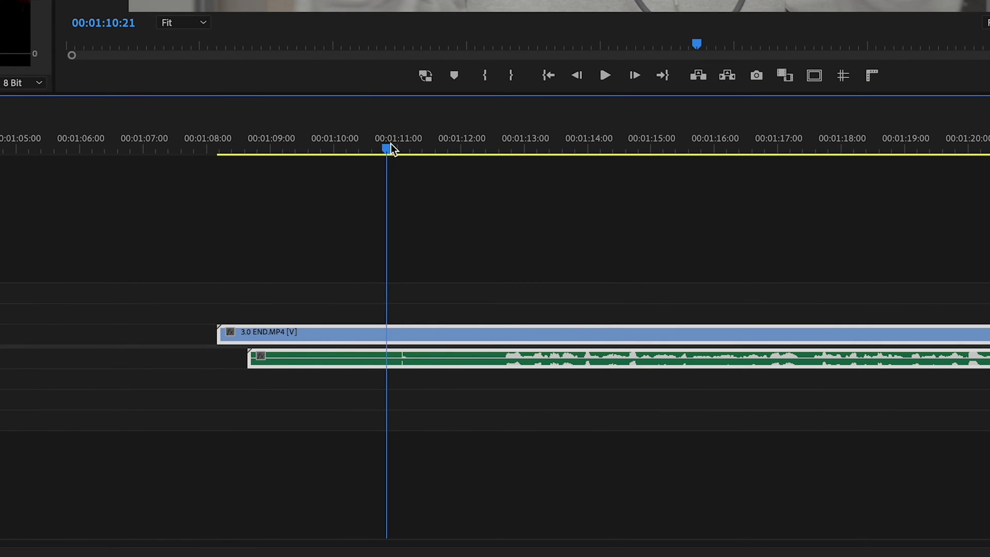
click(425, 435)
click(368, 360)
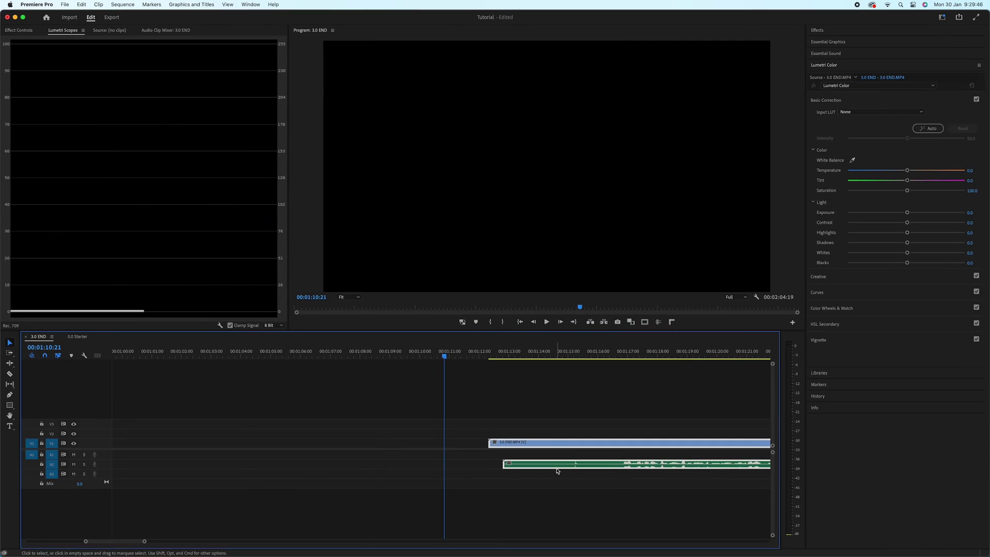
drag(556, 471, 503, 460)
- Unlink the audio, move it down to A3 and later, and step frame by frame toward the clap
right_click(503, 459)
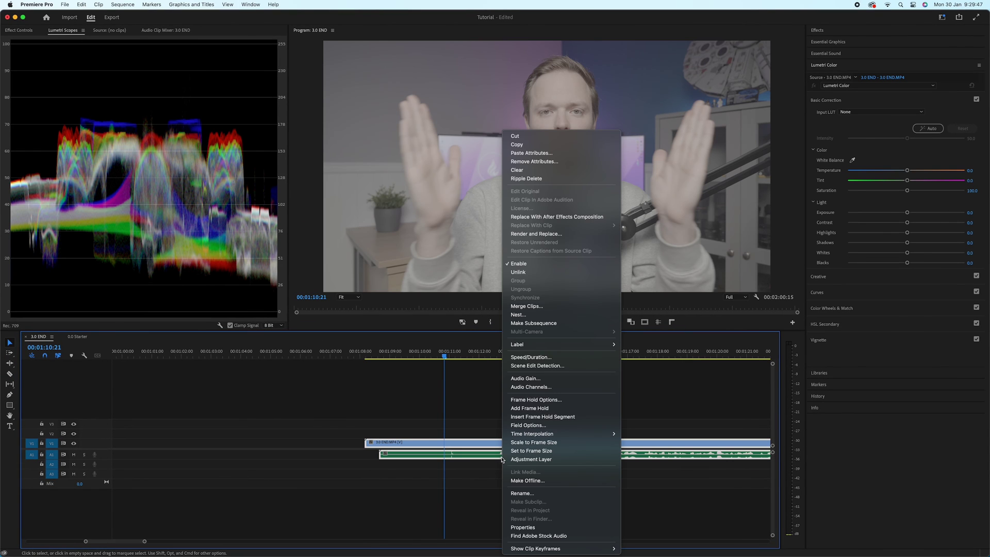
click(542, 273)
drag(443, 458, 566, 525)
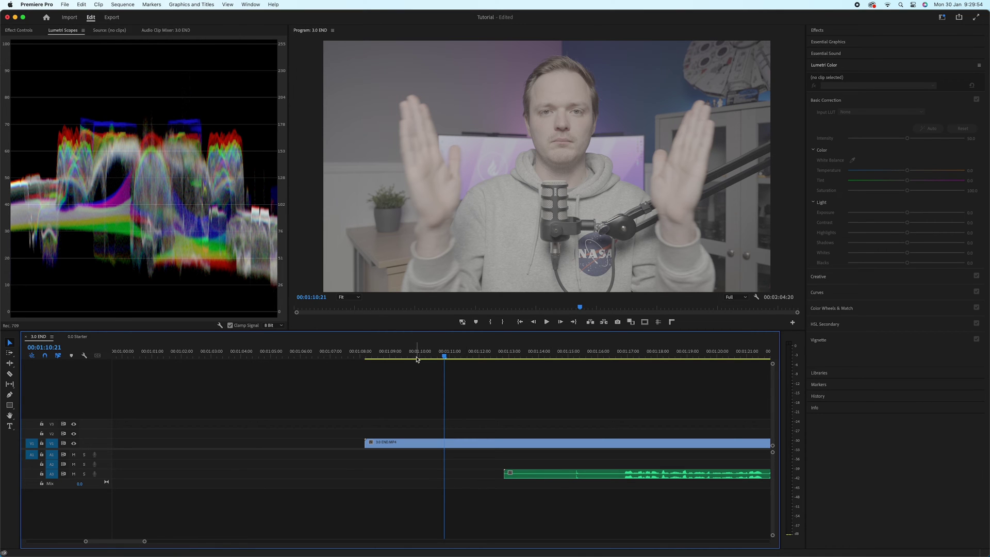
drag(432, 354, 441, 355)
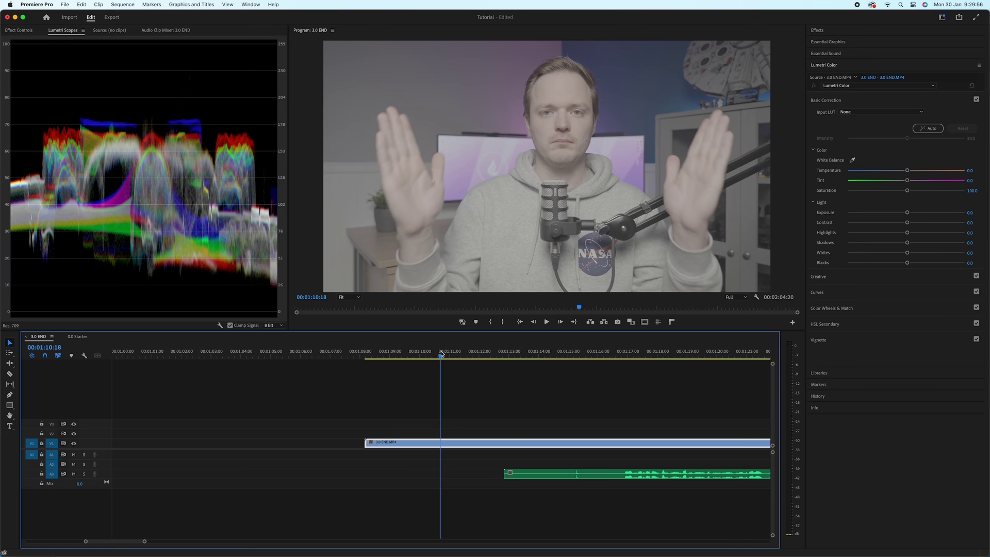
key(Right)
key(Right)
key(Right)
key(Right)
key(Right)
key(Right)
key(Right)
key(Right)
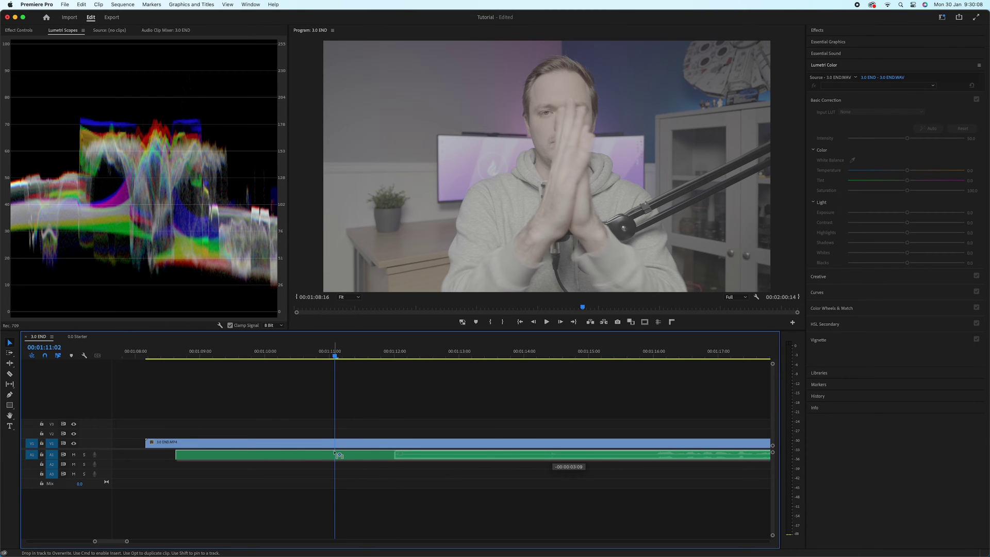
- Play back from just before the clap to check the audio sync
click(304, 355)
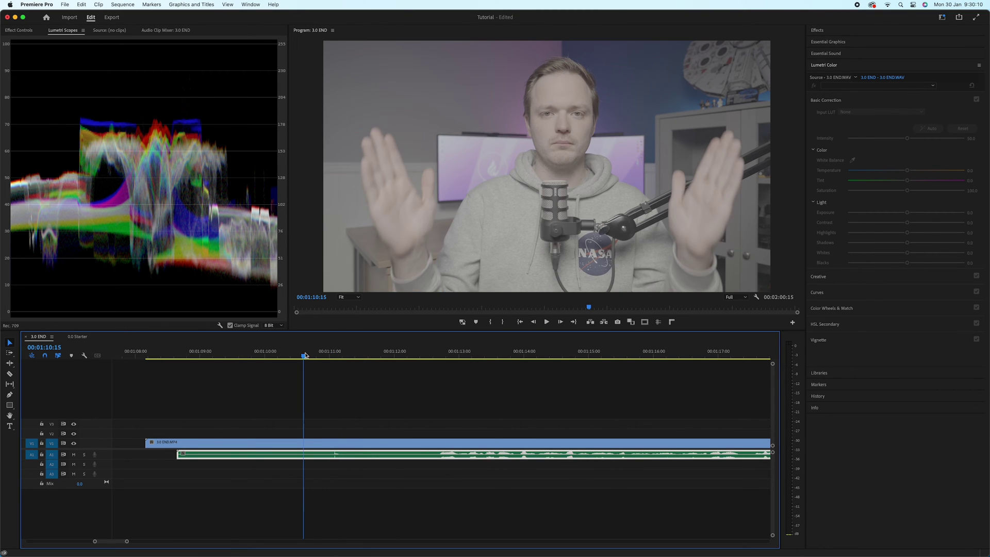
key(space)
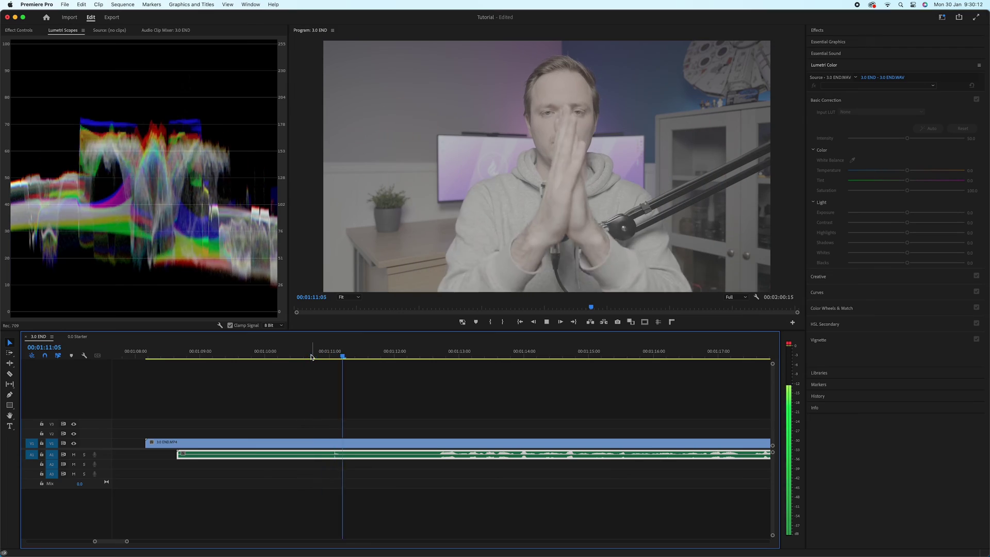